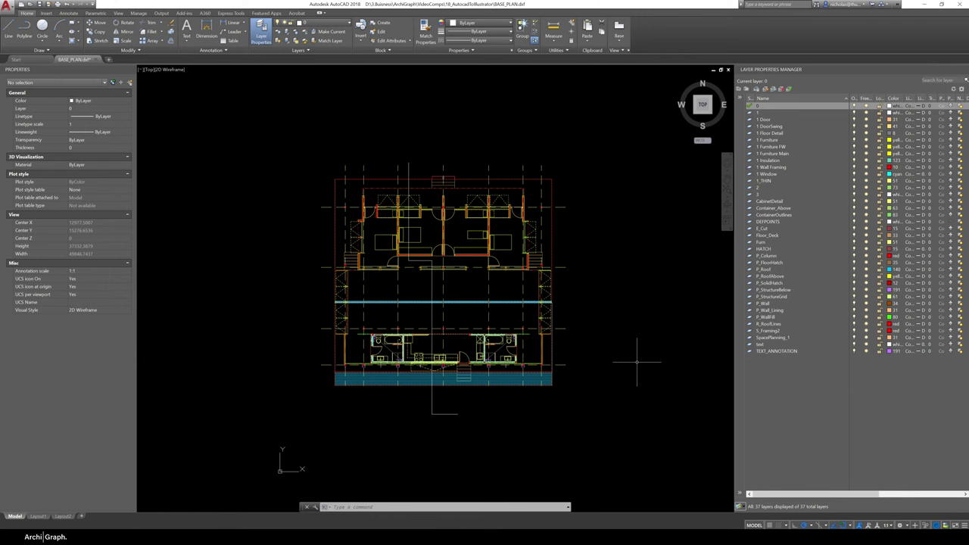
Save the floor plan as an AutoCAD 2013/LT2013 DXF, overwriting BASE_PLAN.dxf.
{"action": "left_click", "coordinate": [9, 6]}
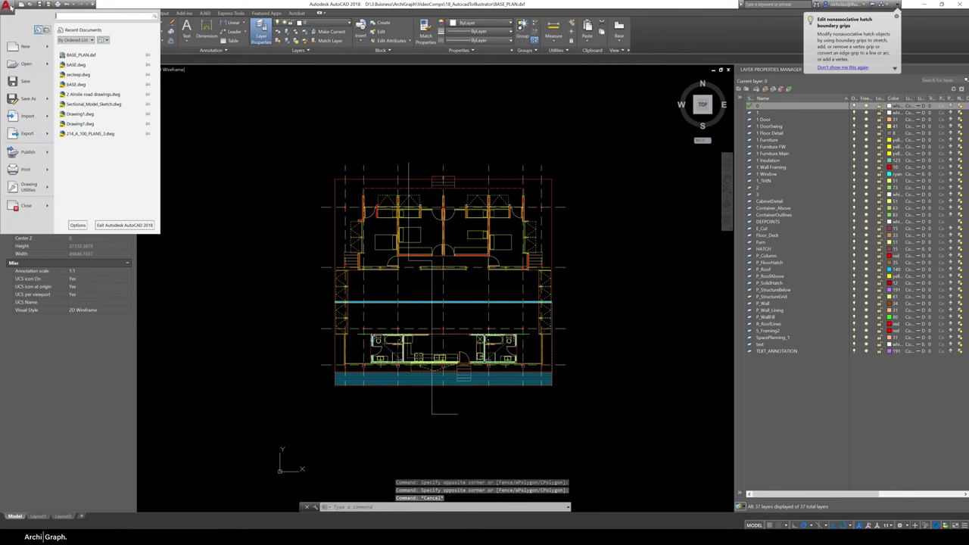
{"action": "left_click", "coordinate": [28, 99]}
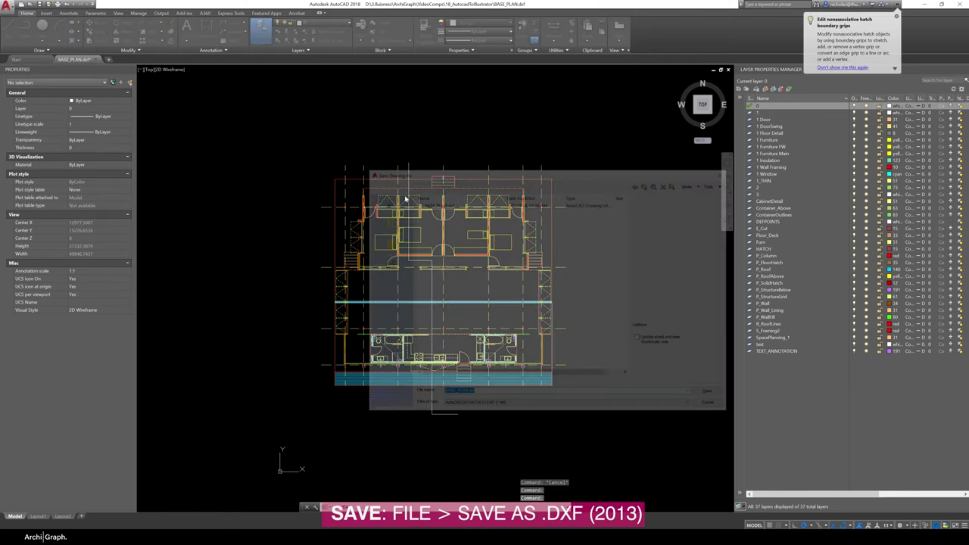
{"action": "left_click", "coordinate": [454, 402]}
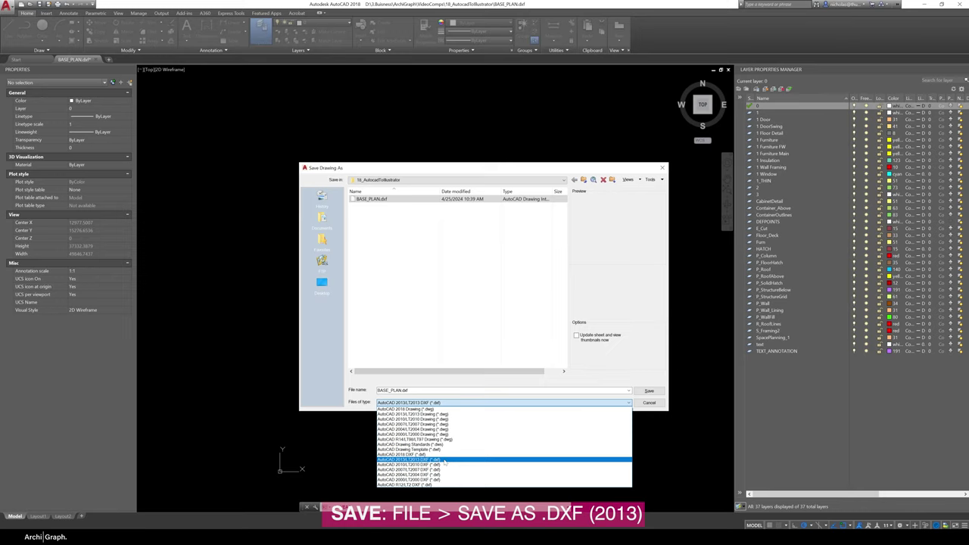
{"action": "left_click", "coordinate": [444, 461]}
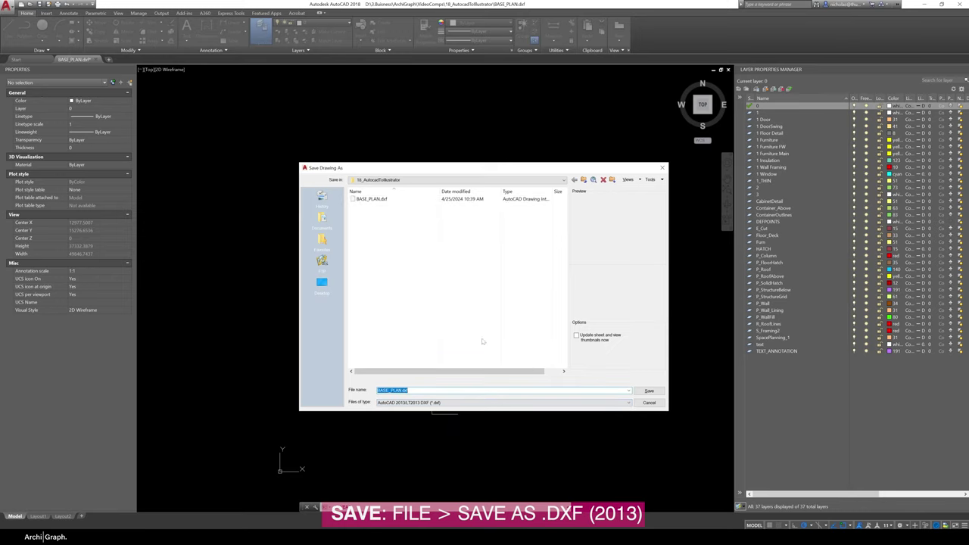
{"action": "left_click", "coordinate": [641, 391]}
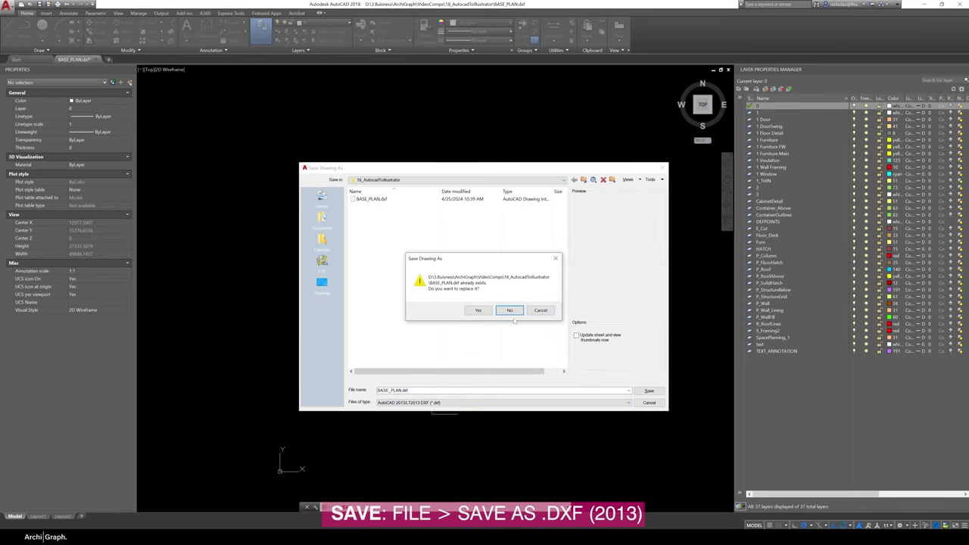
{"action": "left_click", "coordinate": [479, 311]}
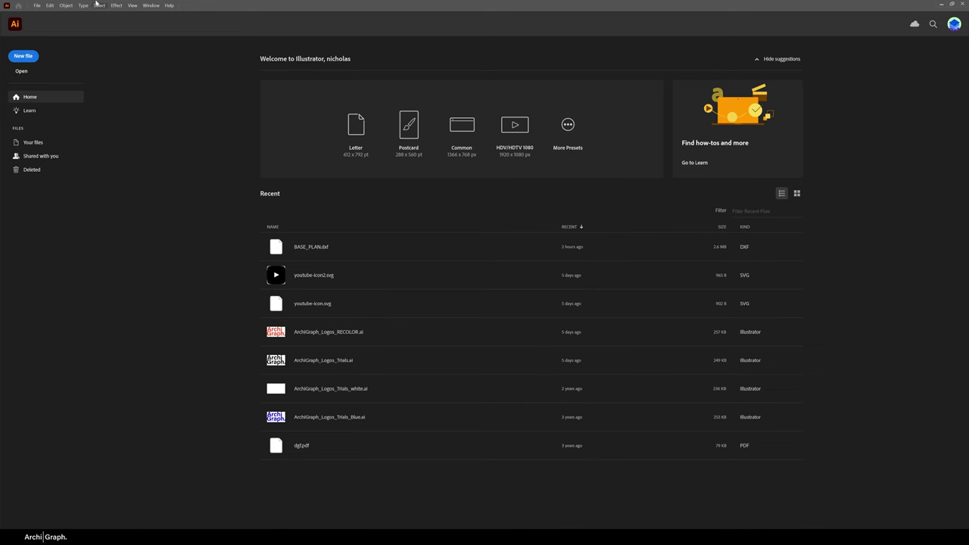
Open BASE_PLAN.dxf in Illustrator to bring up its DXF/DWG Options import dialog.
{"action": "left_click", "coordinate": [37, 5]}
{"action": "left_click", "coordinate": [47, 29]}
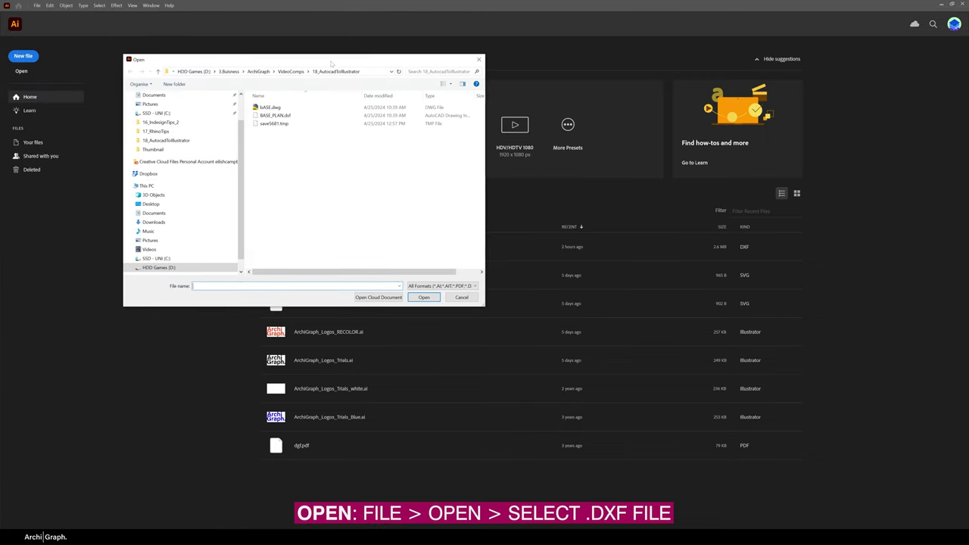
{"action": "left_click", "coordinate": [275, 115]}
{"action": "left_click", "coordinate": [424, 297]}
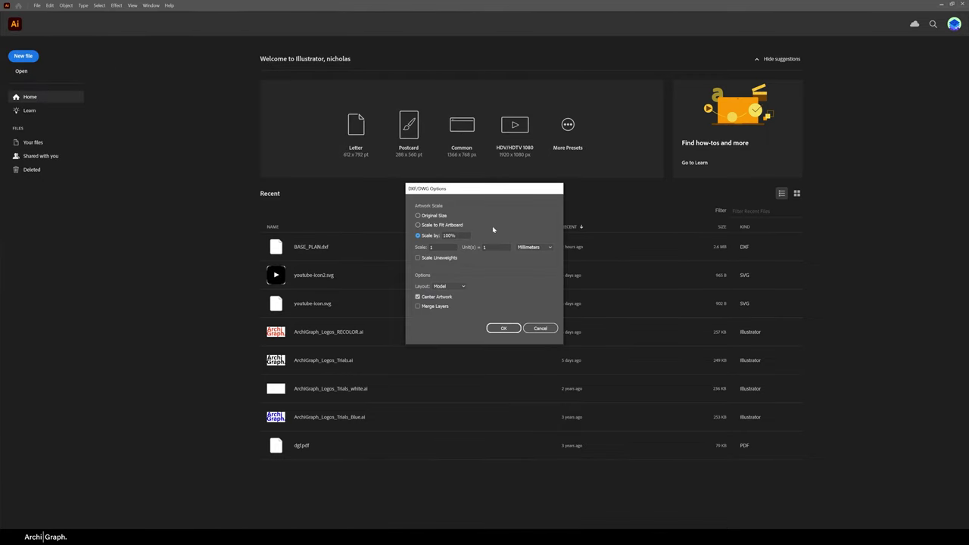
{"action": "left_click", "coordinate": [435, 216]}
Import with Scale by set to 1000 drawing units = 10 Millimeters and confirm.
{"action": "left_click", "coordinate": [429, 237]}
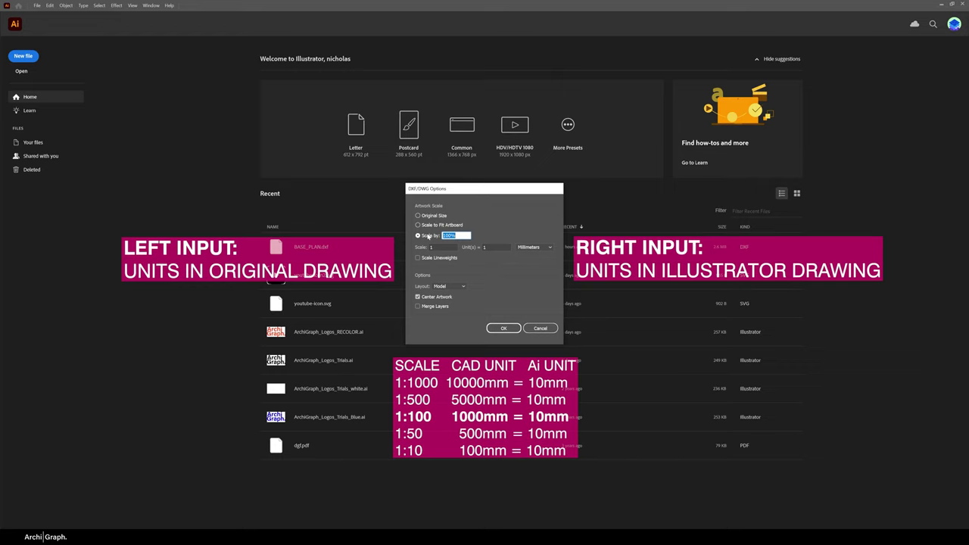
{"action": "left_click", "coordinate": [438, 247]}
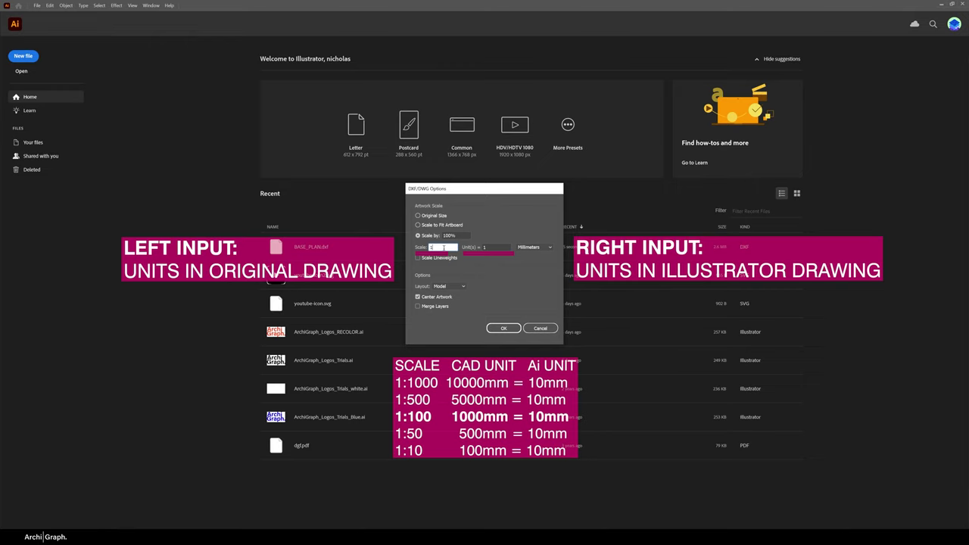
{"action": "left_click", "coordinate": [488, 247]}
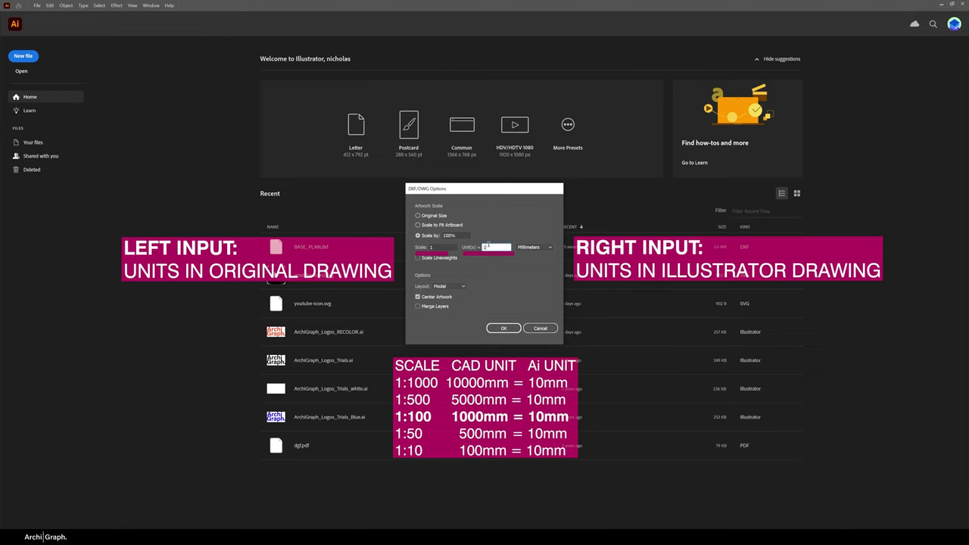
{"action": "left_click", "coordinate": [447, 247]}
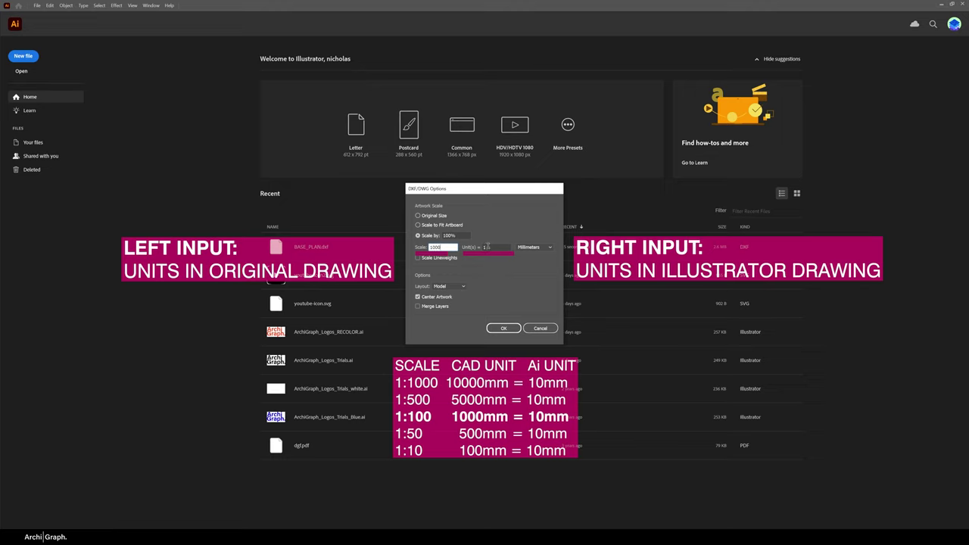
{"action": "left_click", "coordinate": [488, 246]}
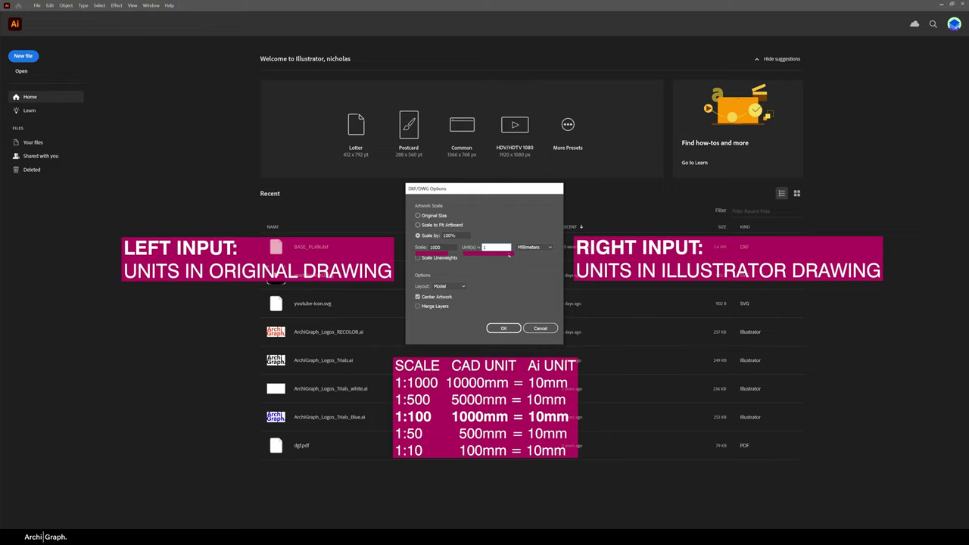
{"action": "type", "text": "10"}
{"action": "left_click", "coordinate": [503, 329]}
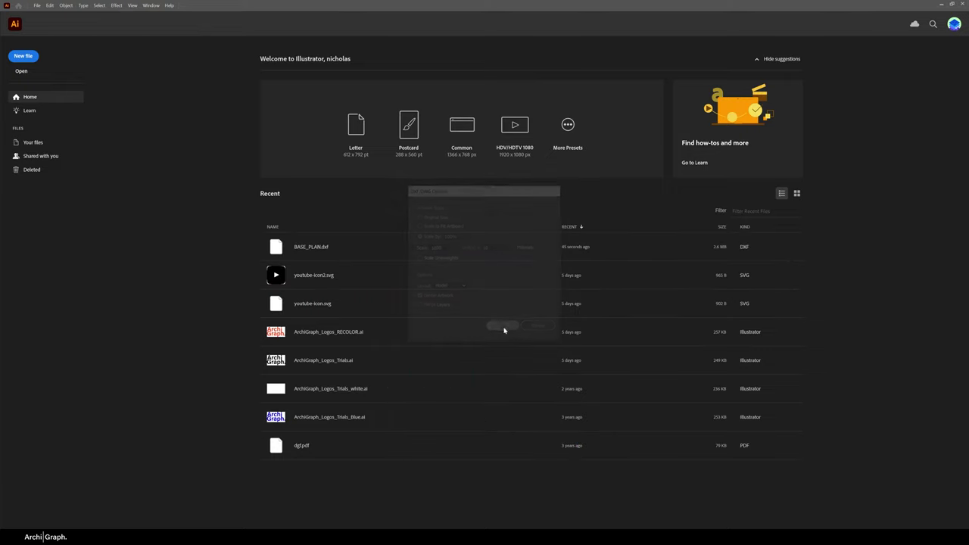
Dismiss the Font Problems warning and lengthen the Layers panel to show more CAD layers.
{"action": "left_click", "coordinate": [536, 305]}
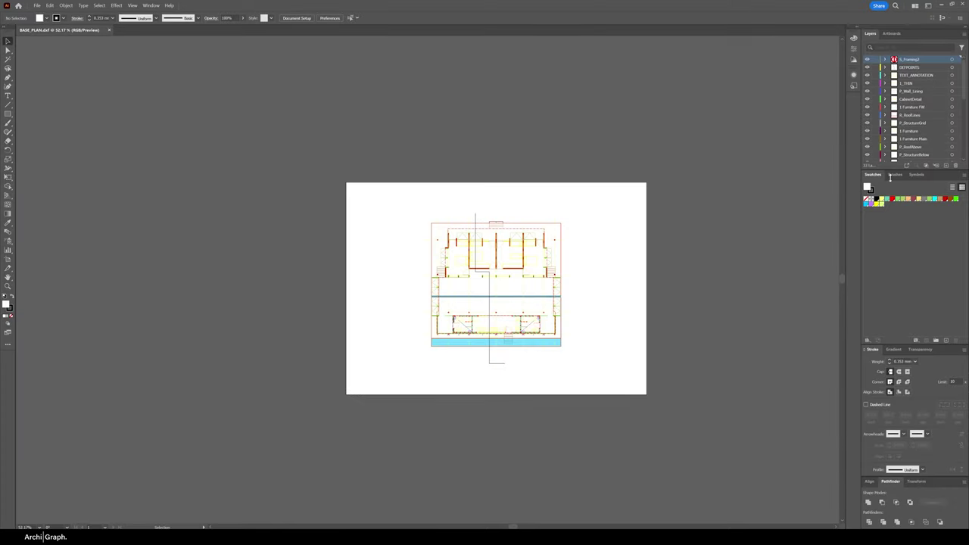
{"action": "left_click_drag", "start_coordinate": [892, 171], "coordinate": [922, 286]}
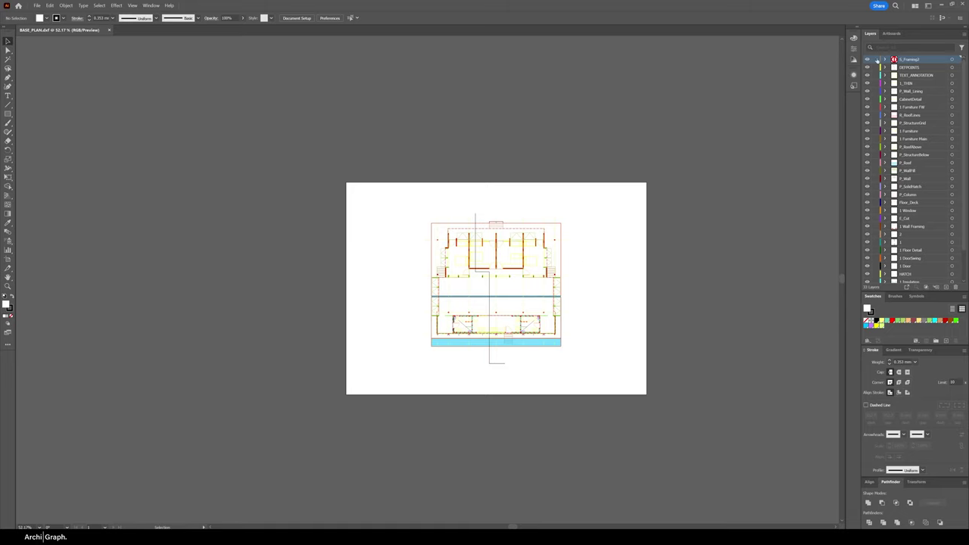
Select all imported CAD layers and hide most of them.
{"action": "scroll", "coordinate": [909, 189], "scroll_direction": "down", "scroll_amount": 1}
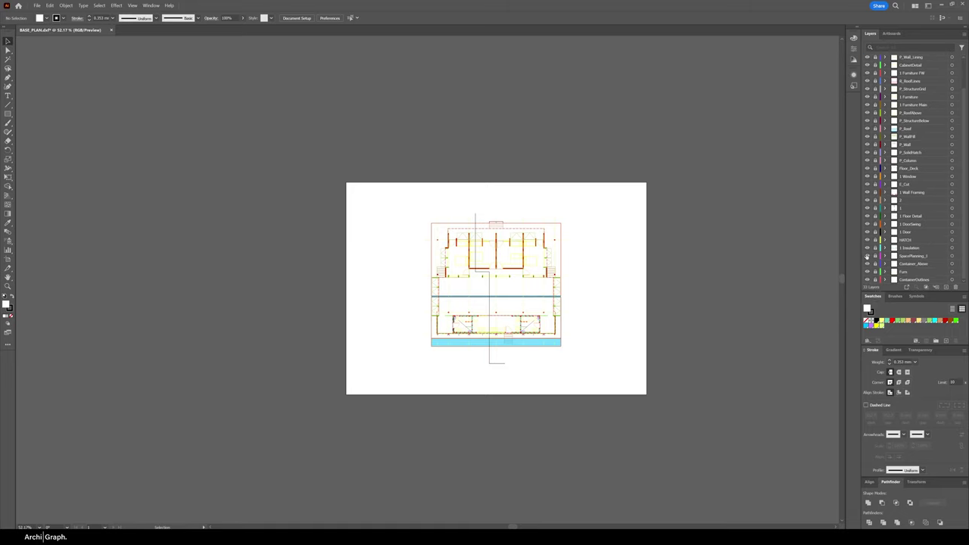
{"action": "scroll", "coordinate": [912, 166], "scroll_direction": "up", "scroll_amount": 1}
{"action": "left_click", "coordinate": [909, 60], "text": "shift"}
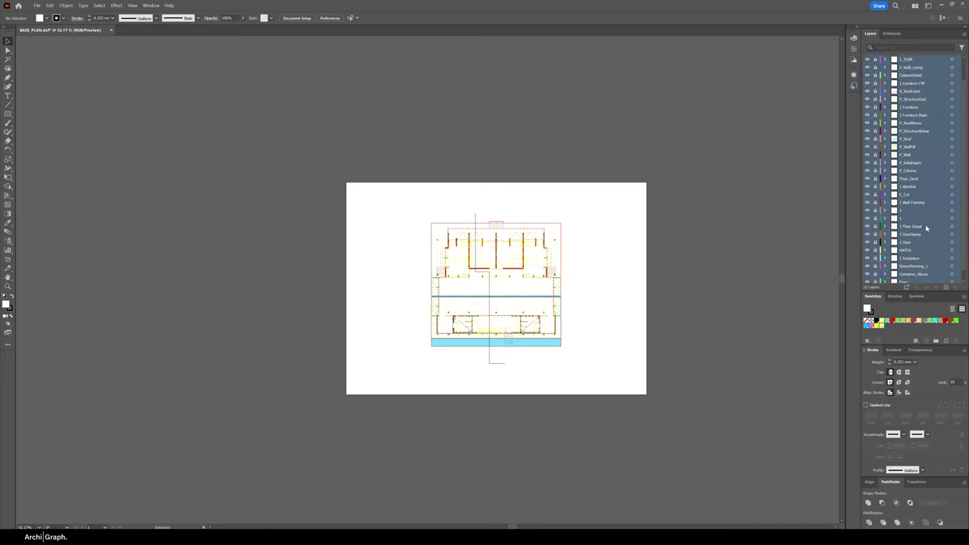
{"action": "scroll", "coordinate": [898, 248], "scroll_direction": "down", "scroll_amount": 4}
{"action": "left_click", "coordinate": [868, 248], "text": "alt"}
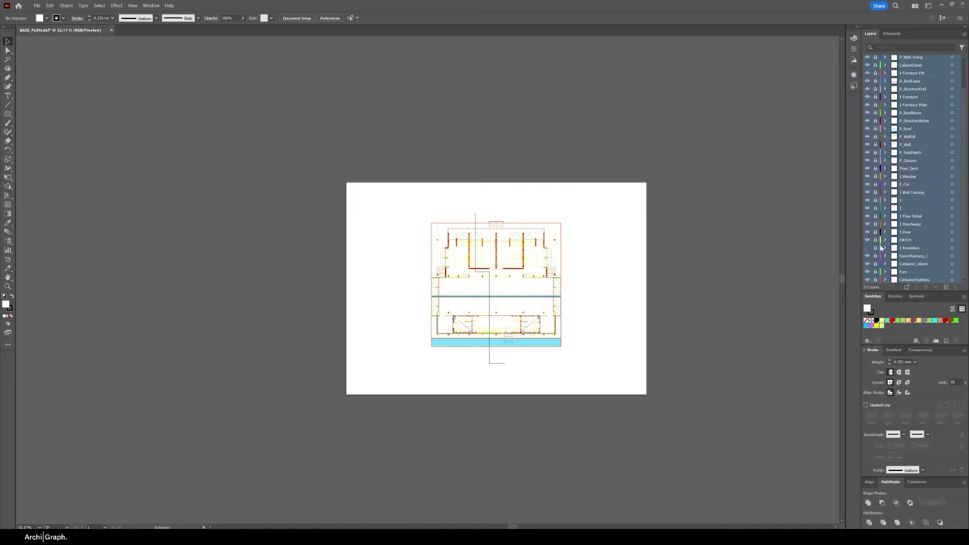
Target the artwork on the P_Roof layer.
{"action": "scroll", "coordinate": [541, 293], "scroll_direction": "up", "scroll_amount": 2}
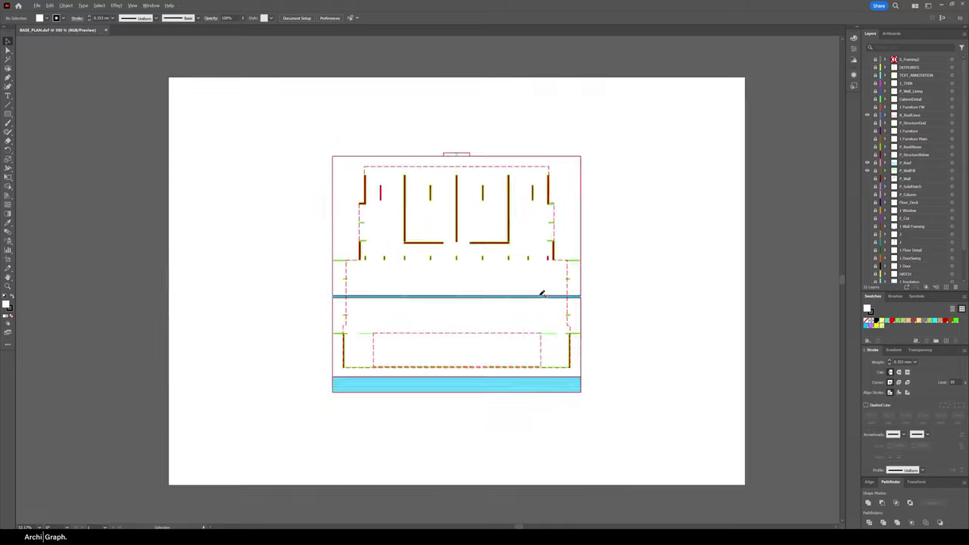
{"action": "scroll", "coordinate": [541, 292], "scroll_direction": "down", "scroll_amount": 1}
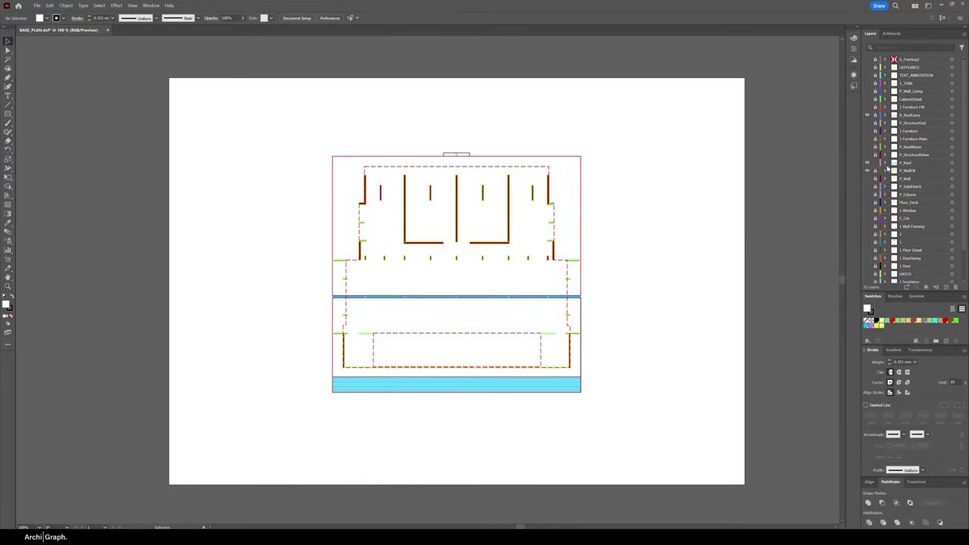
{"action": "left_click", "coordinate": [953, 163]}
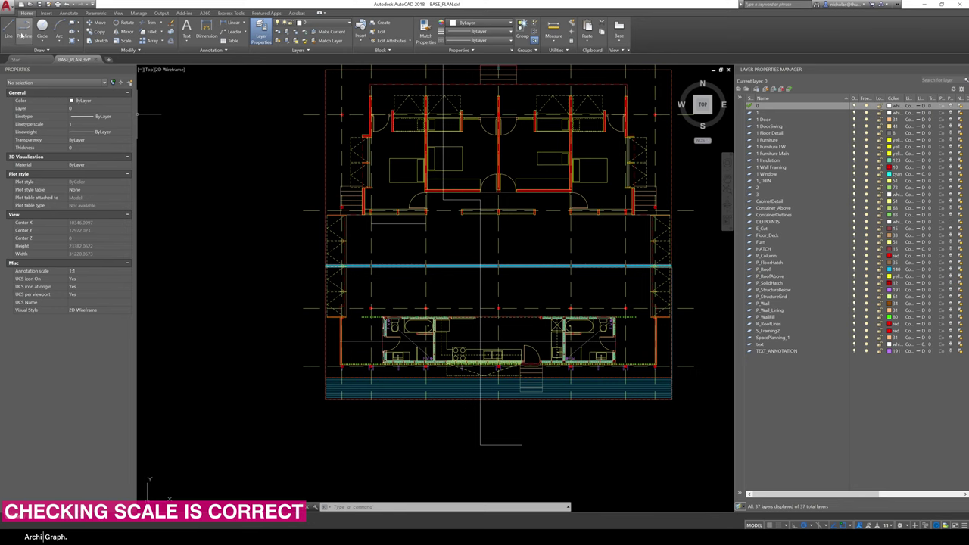
Draw a PLINE from the plan's left edge to its right edge and select it to read its length.
{"action": "left_click", "coordinate": [24, 34]}
{"action": "left_click", "coordinate": [326, 341]}
{"action": "left_click", "coordinate": [673, 342]}
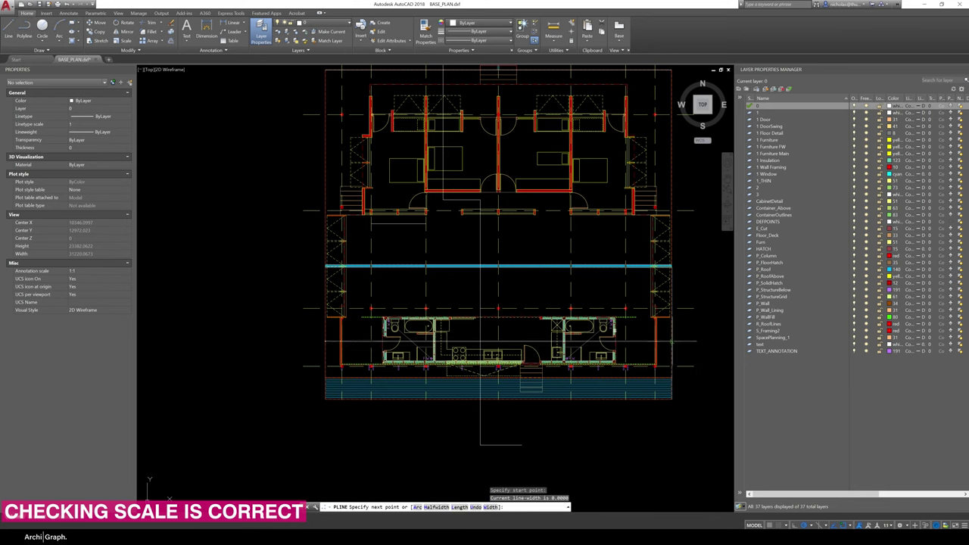
{"action": "key", "text": "Return"}
{"action": "left_click", "coordinate": [651, 341]}
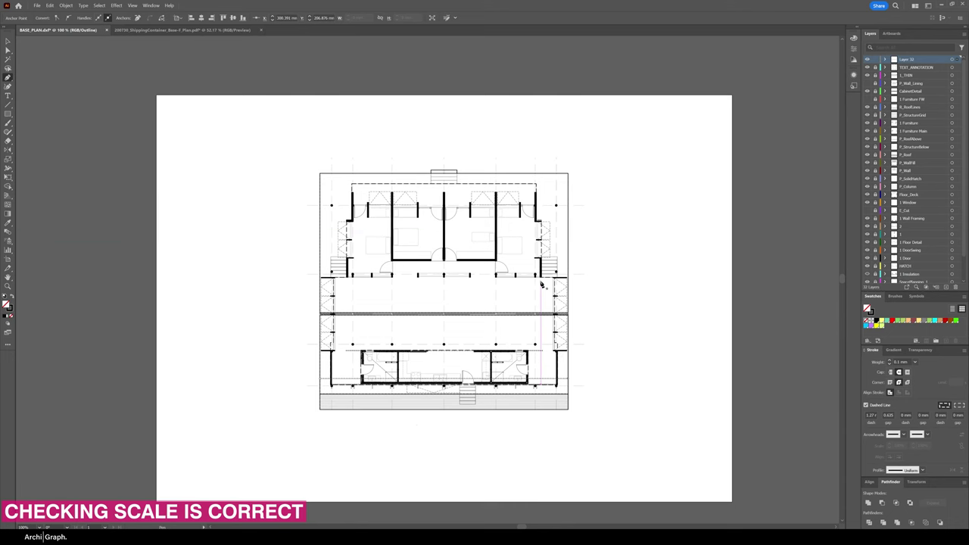
Draw a line corner to corner along the plan's top edge, reading 181.01 mm wide.
{"action": "key", "text": "v"}
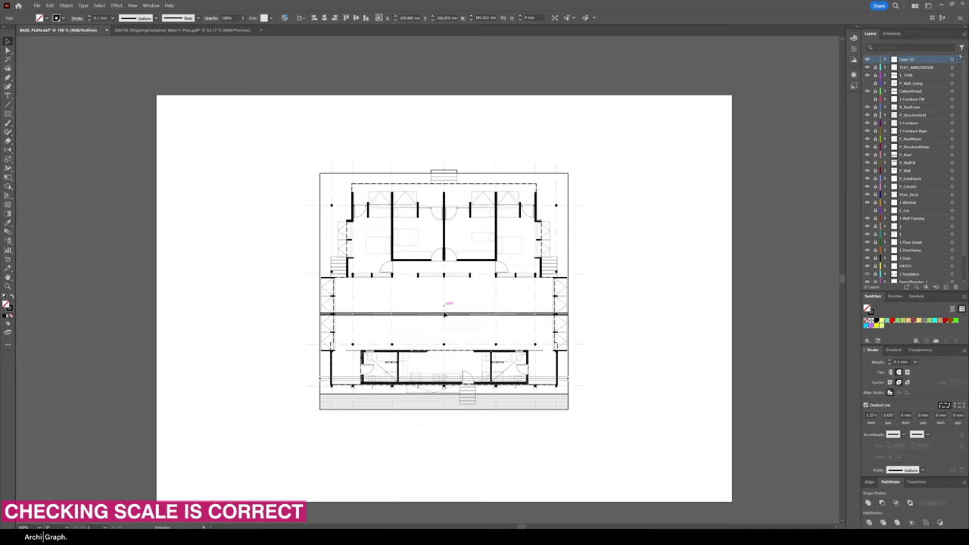
{"action": "left_click", "coordinate": [302, 439]}
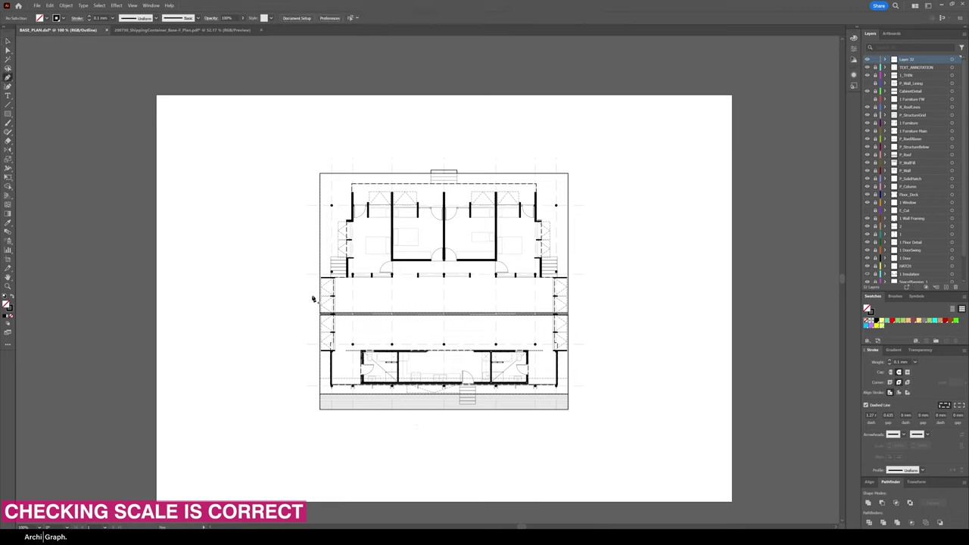
{"action": "left_click_drag", "start_coordinate": [320, 174], "coordinate": [568, 175]}
{"action": "key", "text": "v"}
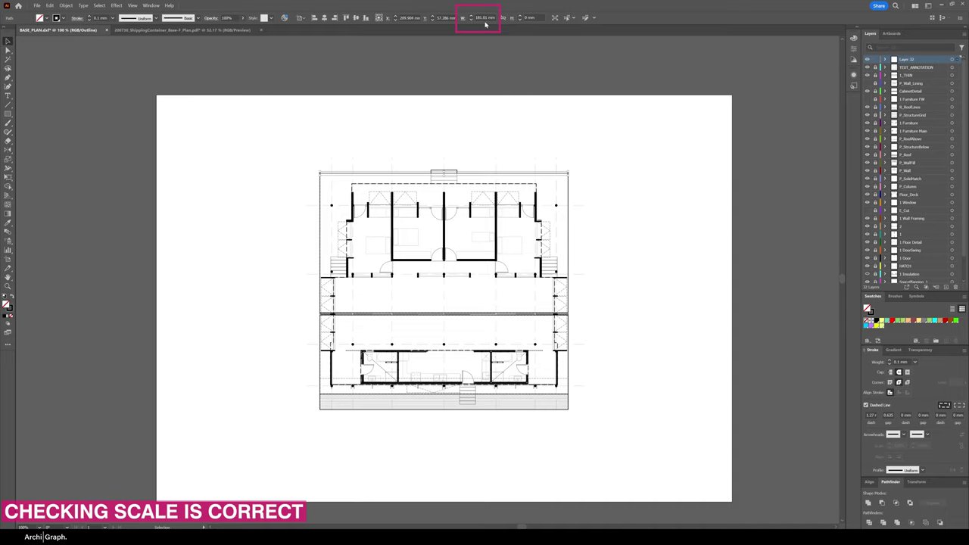
{"action": "left_click", "coordinate": [596, 123]}
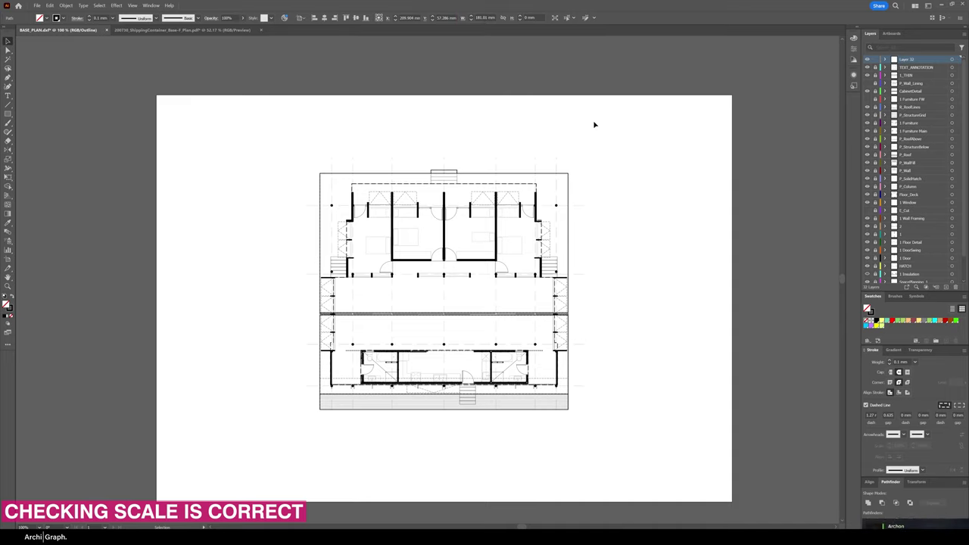